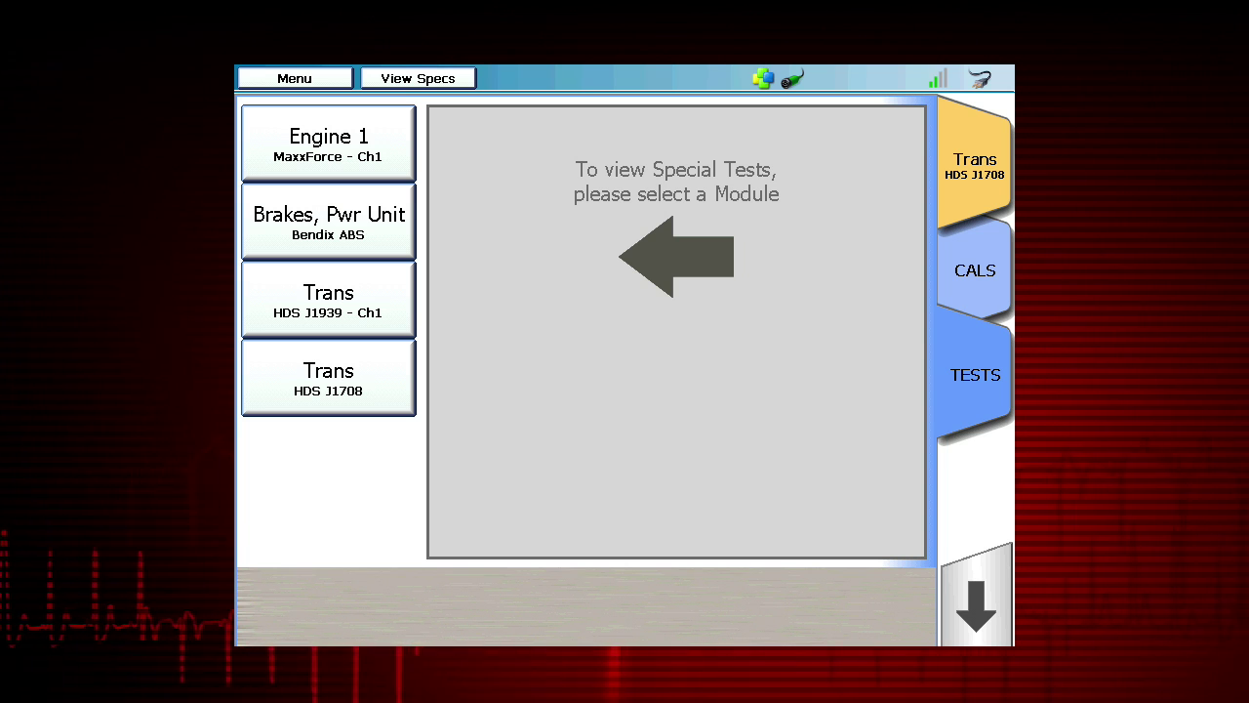
# Select the Engine 1 module on the TESTS tab for special tests
pyautogui.click(285, 146)
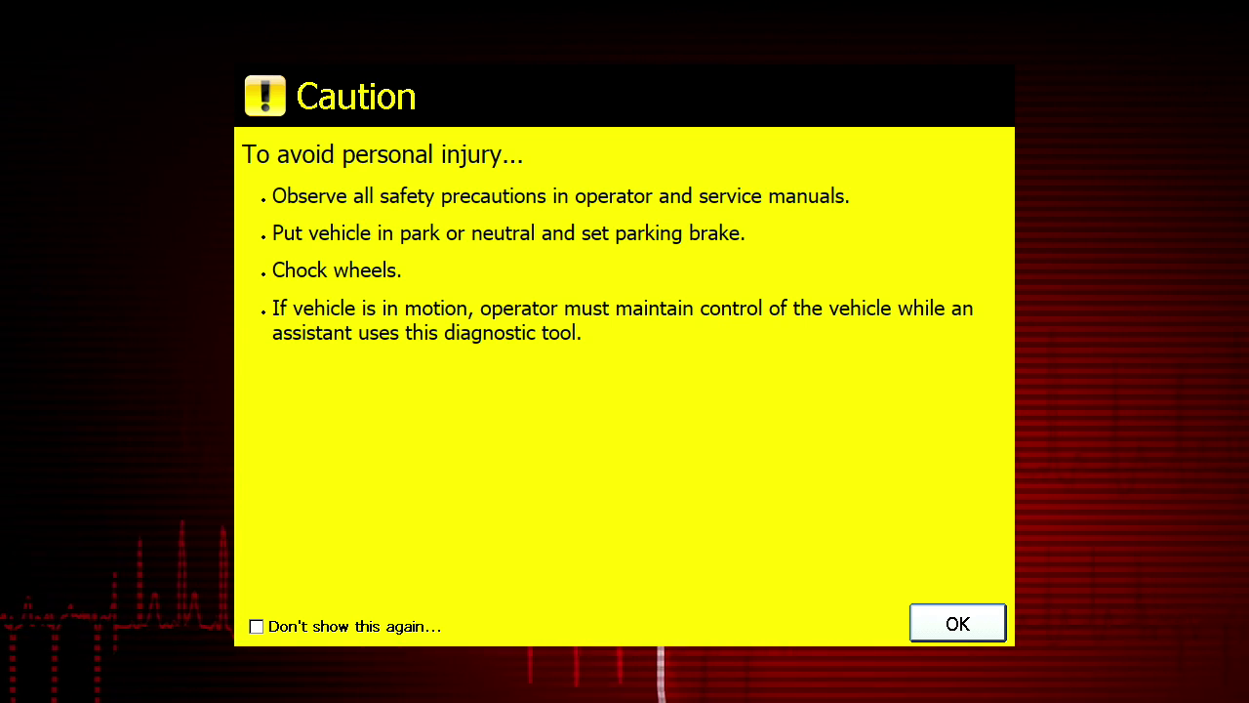
# Acknowledge the yellow safety caution to reach Engine 1's available tests list
pyautogui.click(935, 614)
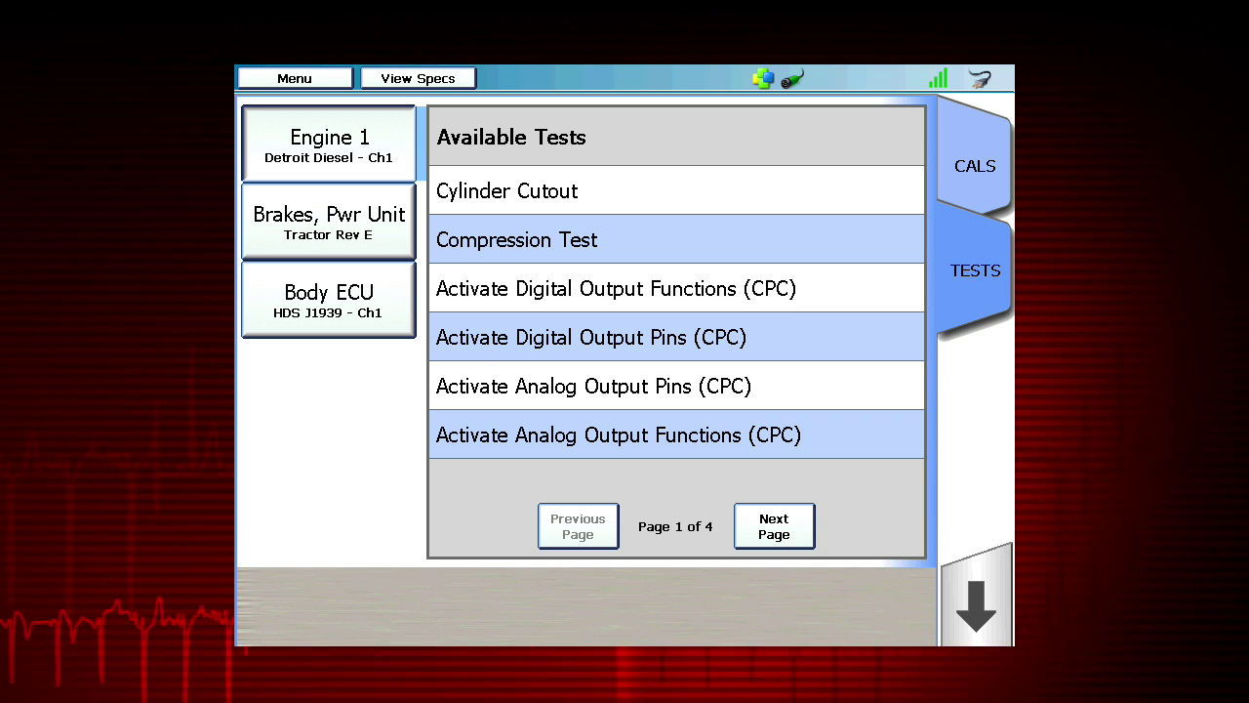
pyautogui.click(467, 192)
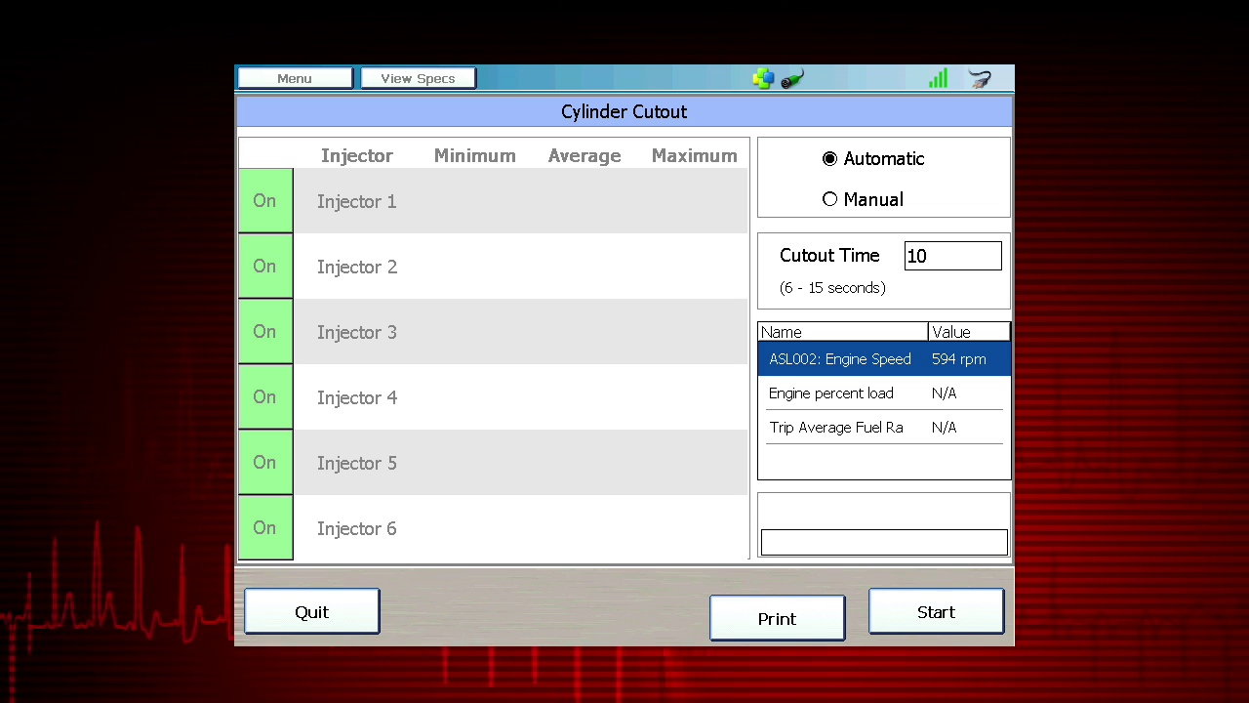
# Start the automatic Cylinder Cutout sequence, collecting minimum, average and maximum rpm for six injectors
pyautogui.click(892, 602)
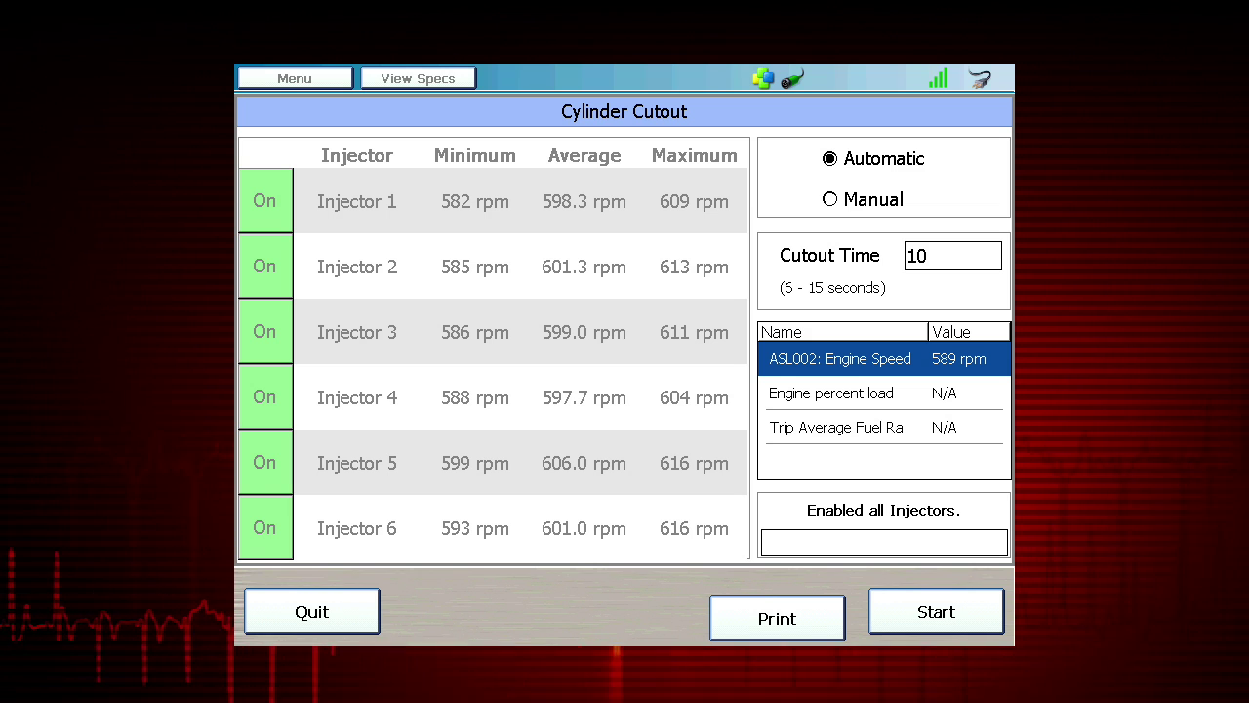
# Quit the Cylinder Cutout screen back to Engine 1's available tests
pyautogui.click(265, 605)
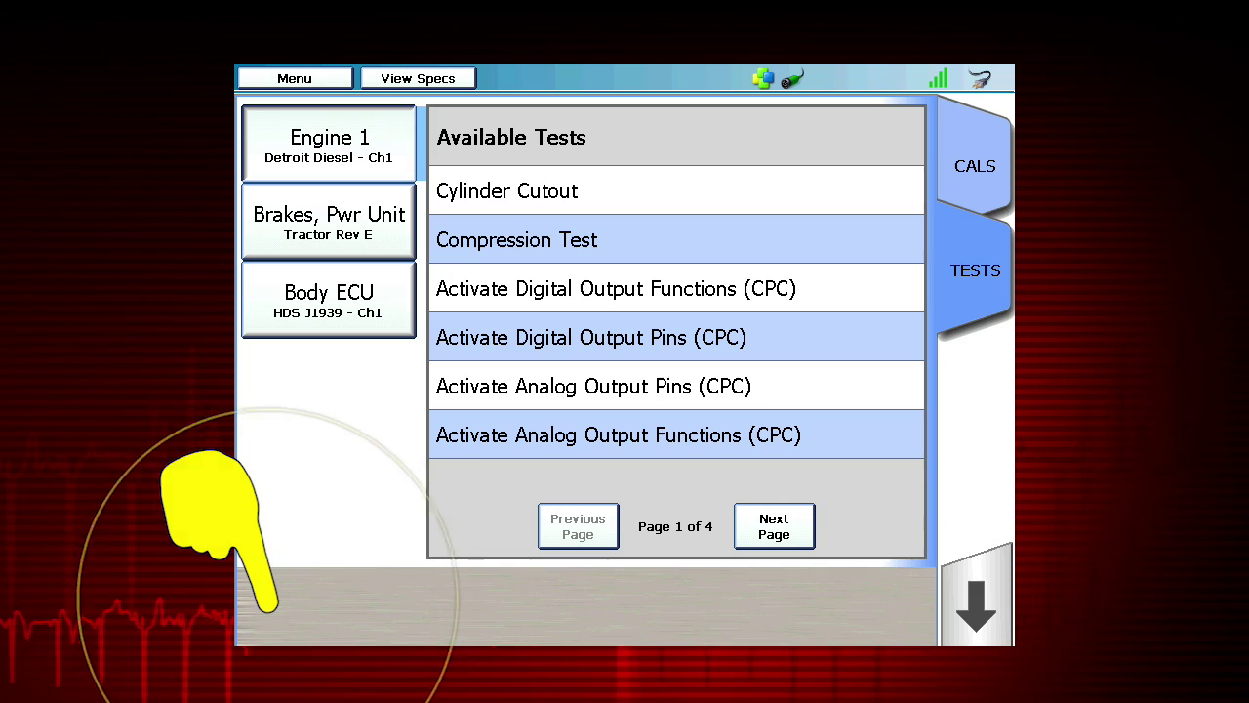